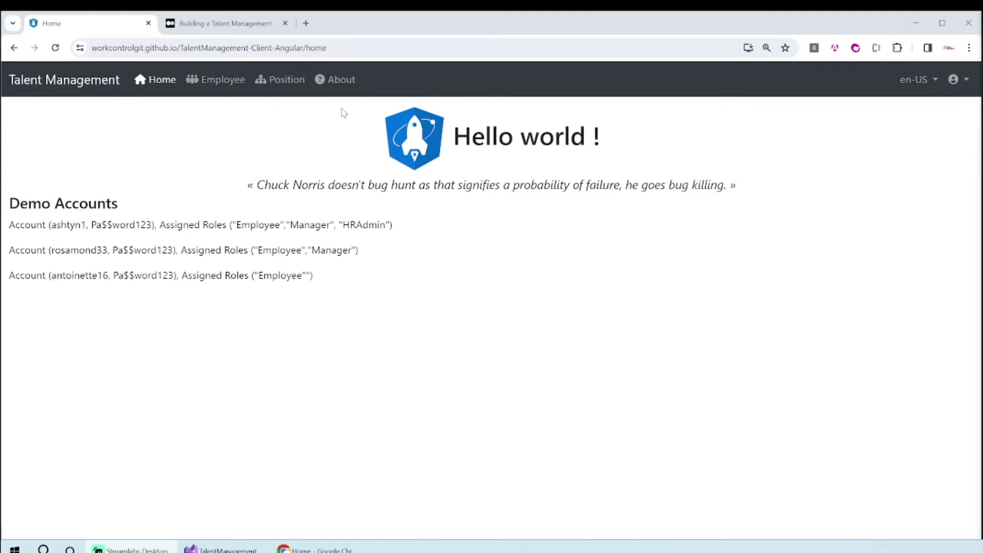
Step: Open the Employees page listing 1,000 employee records sorted by last name
{"action": "left_click", "coordinate": [222, 80]}
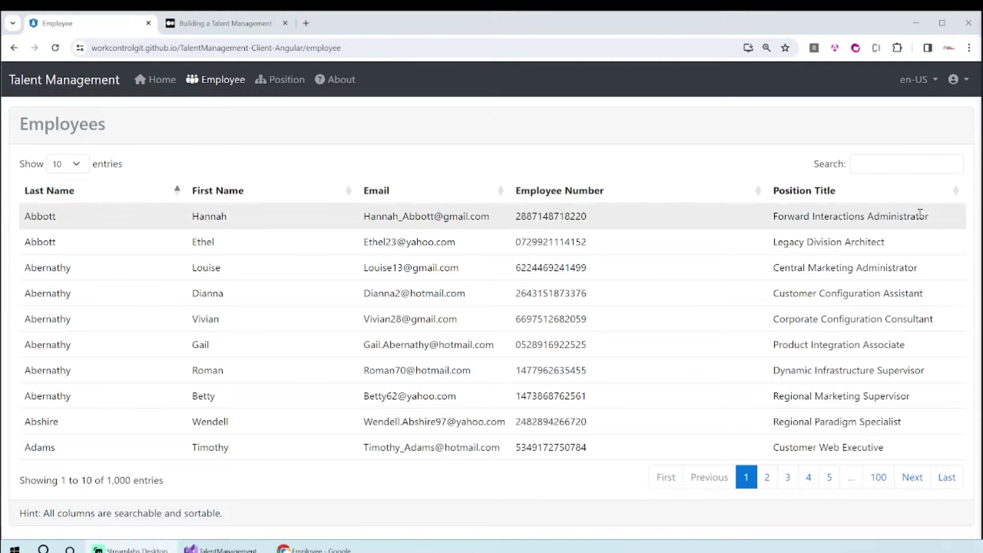
Step: Search employees for 'ada', clear the search, then sort the table by first name
{"action": "left_click", "coordinate": [872, 161]}
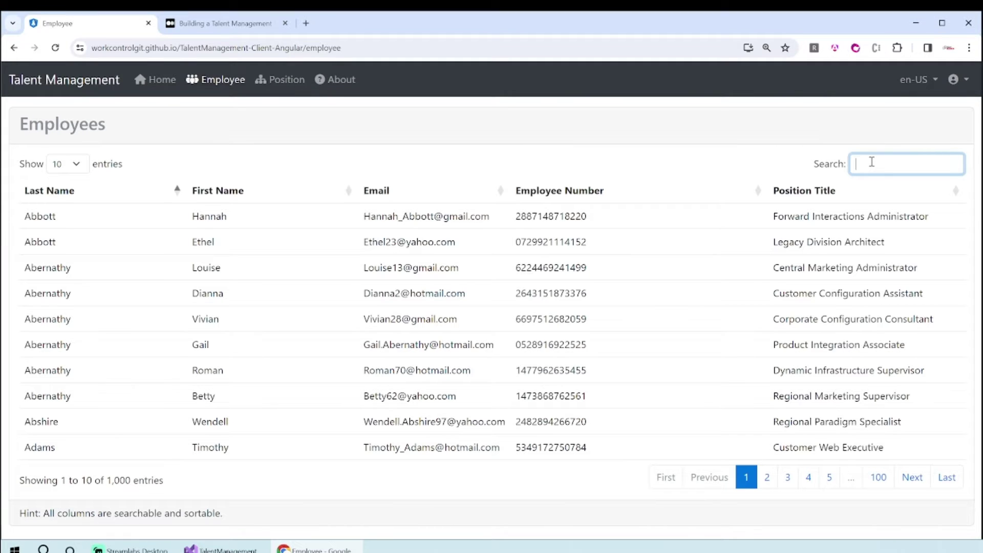
{"action": "type", "text": "ada"}
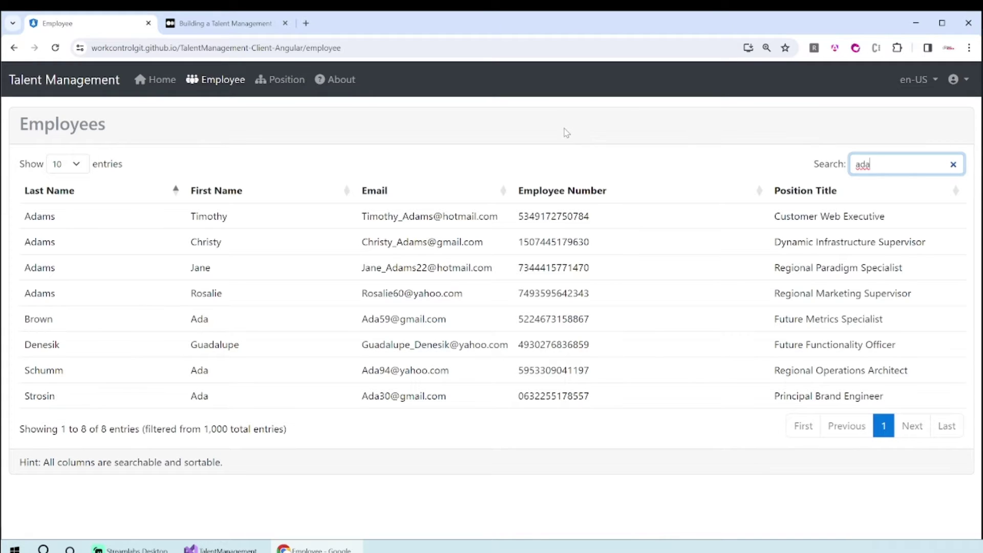
{"action": "left_click", "coordinate": [954, 165]}
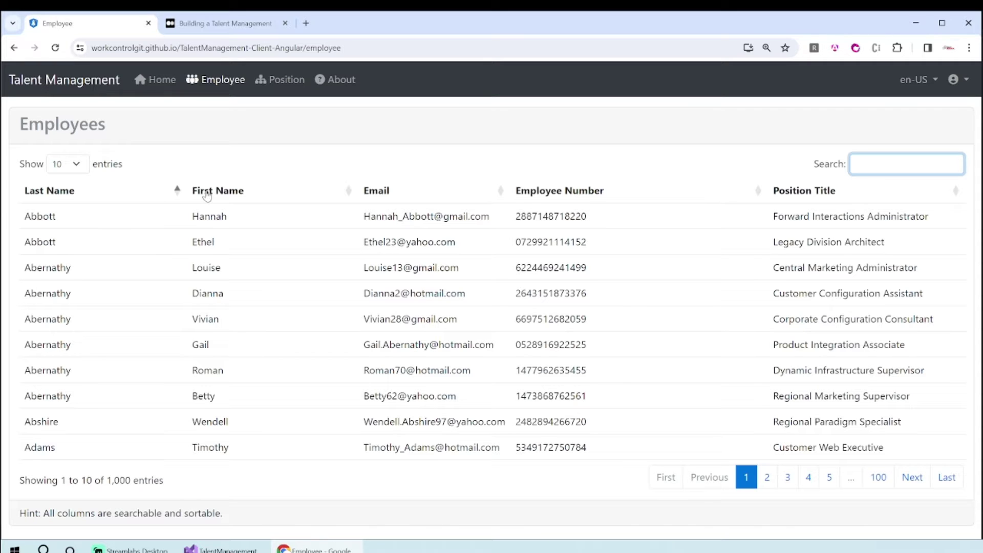
{"action": "left_click", "coordinate": [206, 196]}
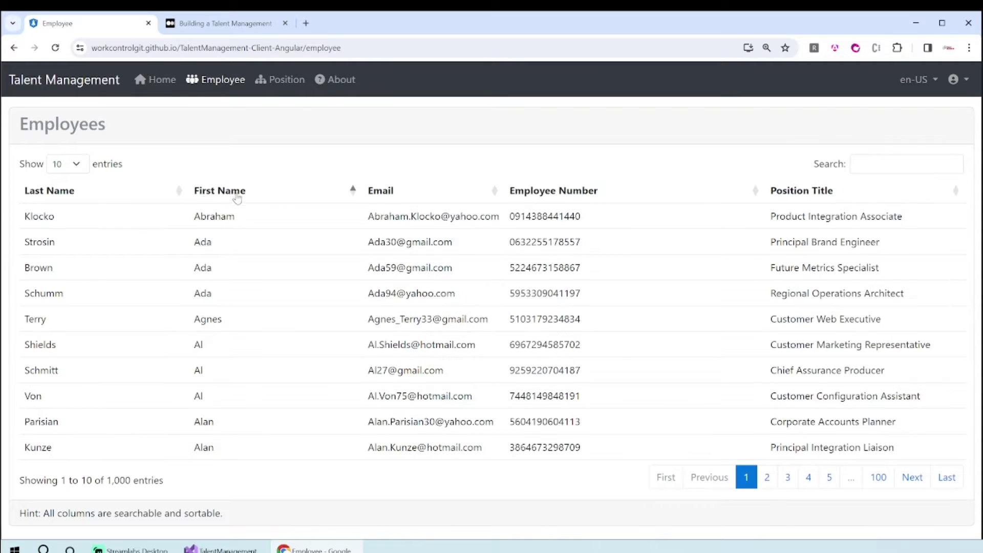
Step: Sort the employee table by email, then employee number, then position title
{"action": "left_click", "coordinate": [381, 191]}
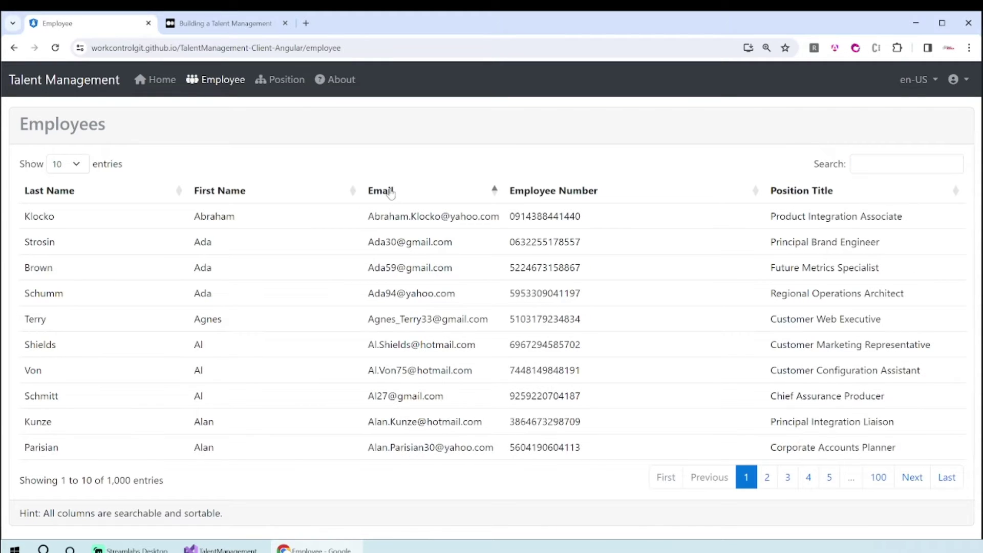
{"action": "left_click", "coordinate": [572, 192]}
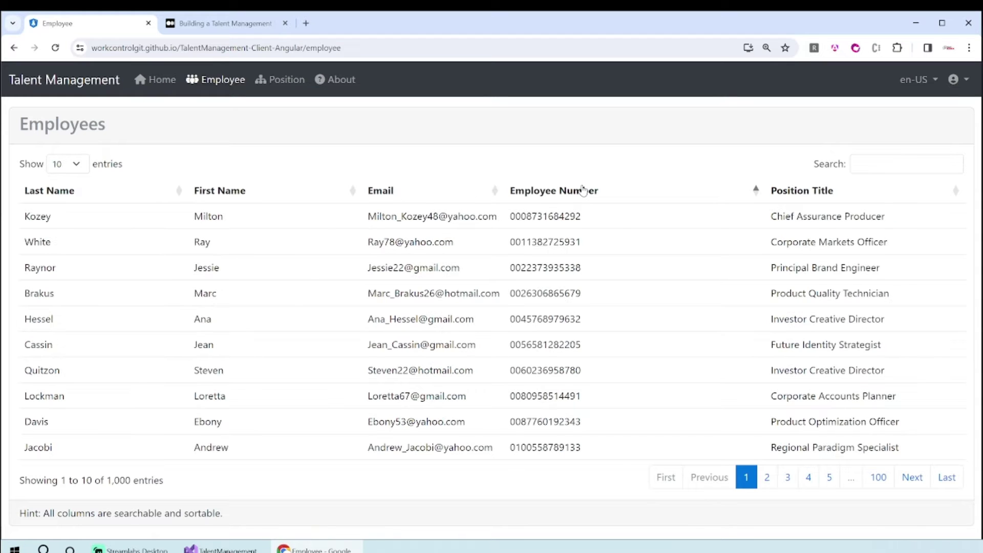
{"action": "left_click", "coordinate": [812, 192]}
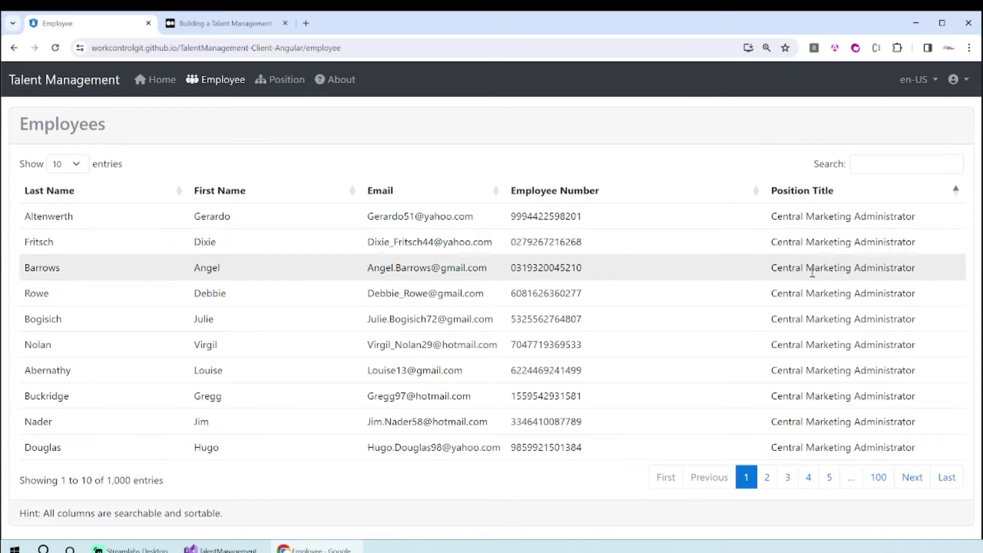
Step: Page the employee table to page 3, the last page (100), then back to page 1
{"action": "left_click", "coordinate": [766, 479]}
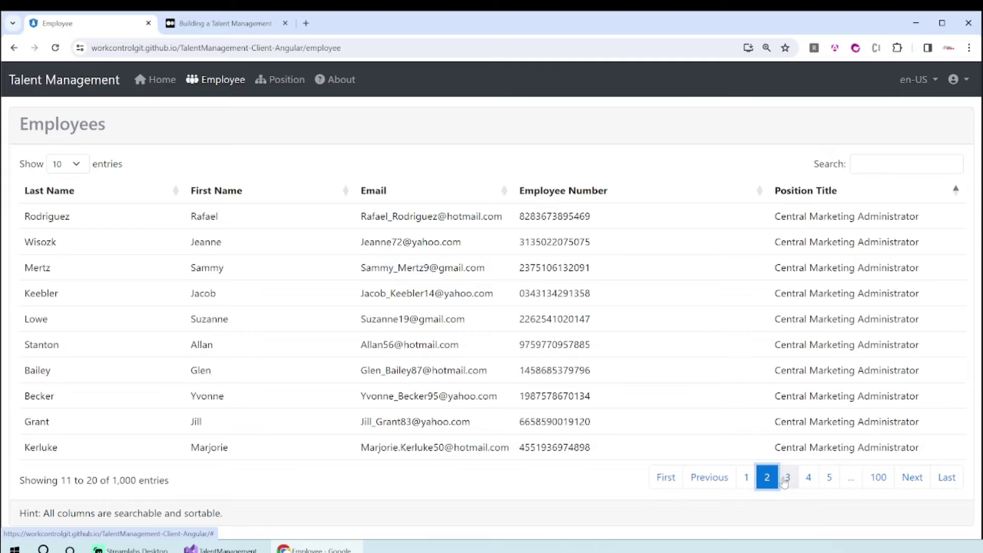
{"action": "left_click", "coordinate": [946, 477]}
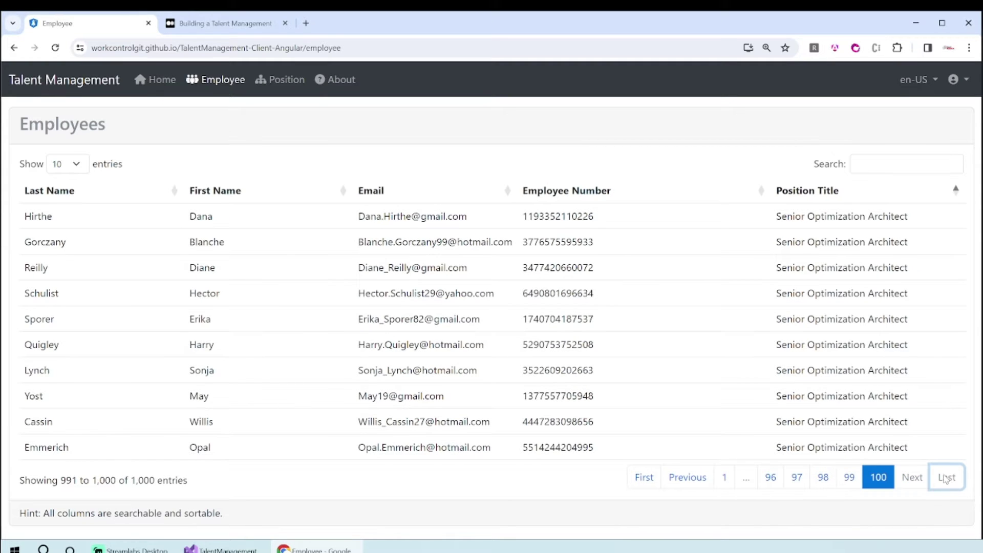
{"action": "left_click", "coordinate": [644, 478]}
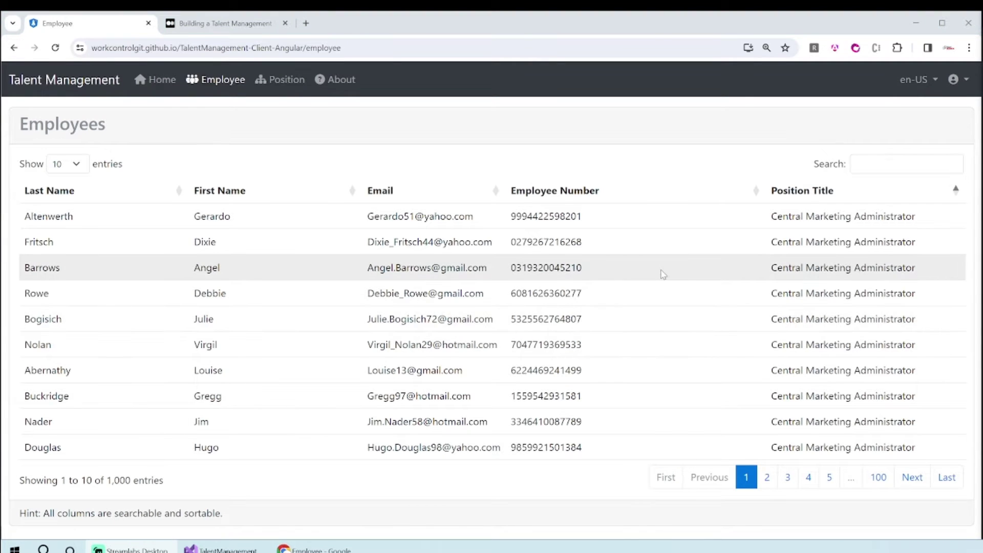
{"action": "left_click", "coordinate": [453, 291]}
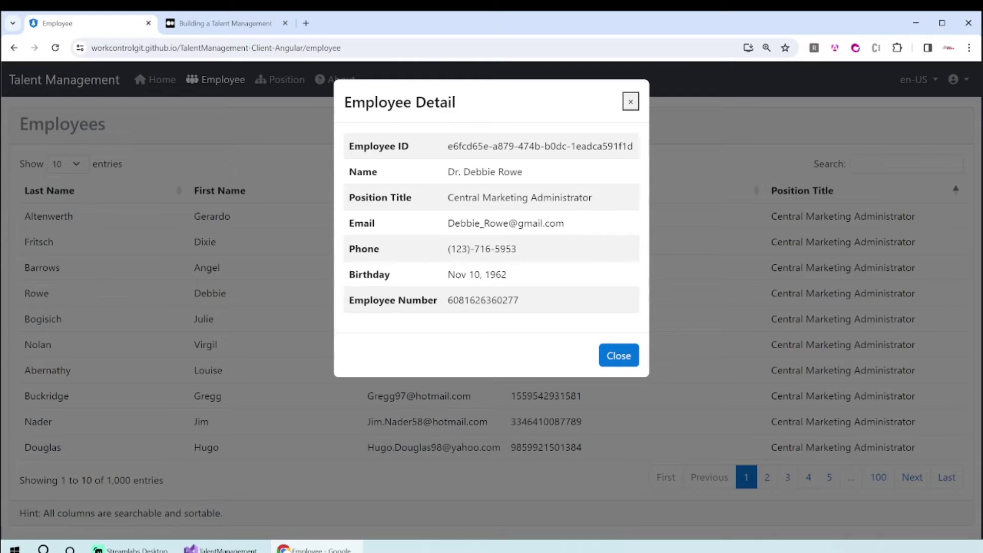
{"action": "left_click", "coordinate": [619, 356]}
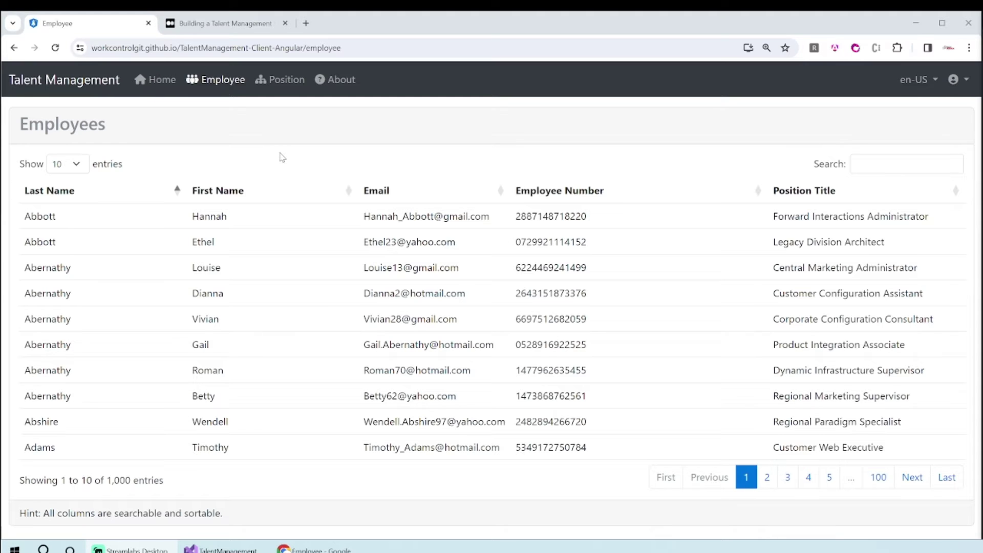
{"action": "left_click", "coordinate": [281, 80]}
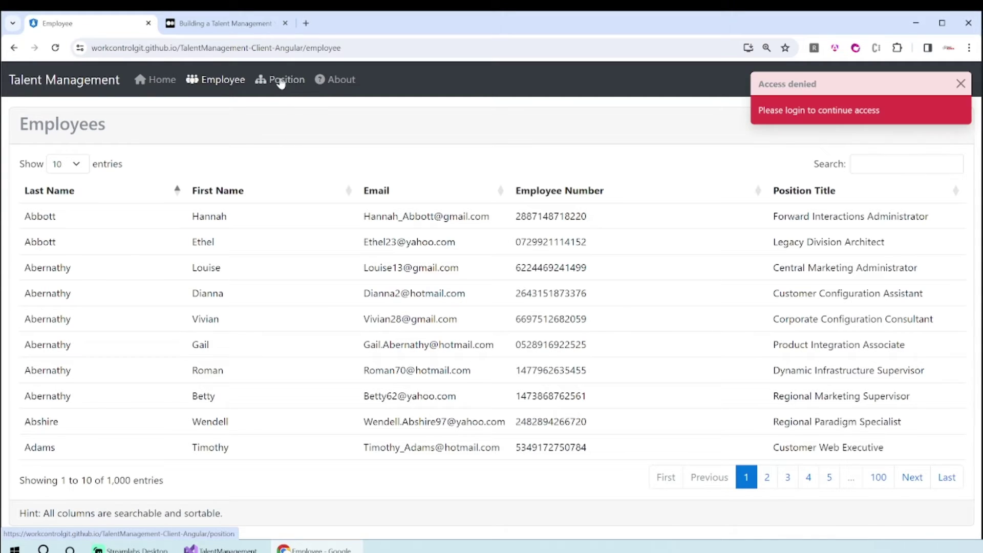
{"action": "left_click", "coordinate": [777, 83]}
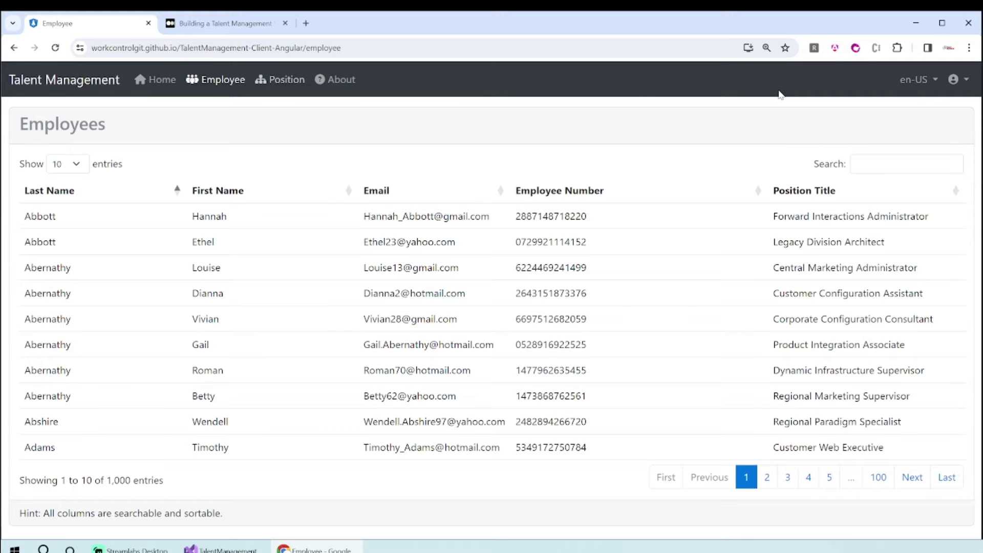
{"action": "left_click", "coordinate": [967, 82]}
{"action": "left_click", "coordinate": [899, 107]}
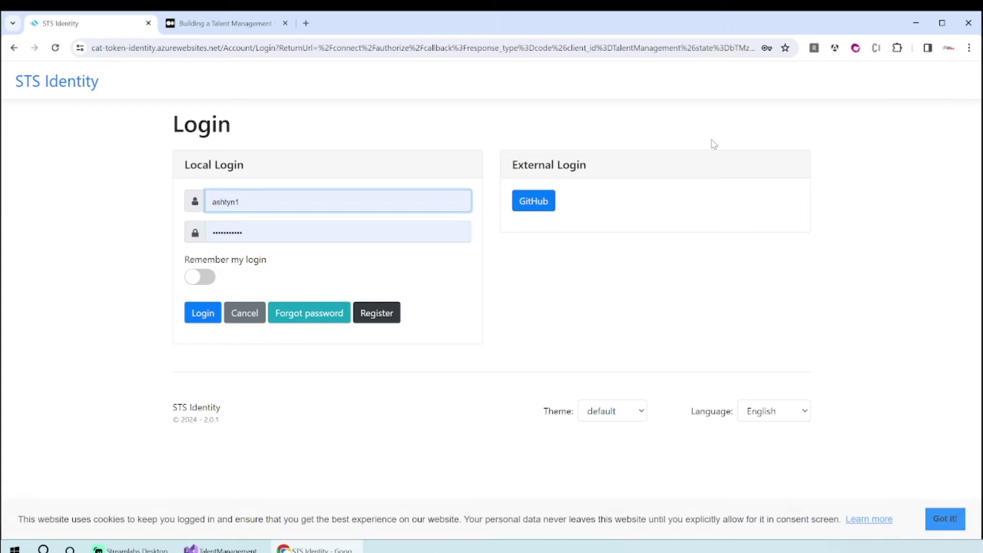
{"action": "left_click", "coordinate": [203, 313]}
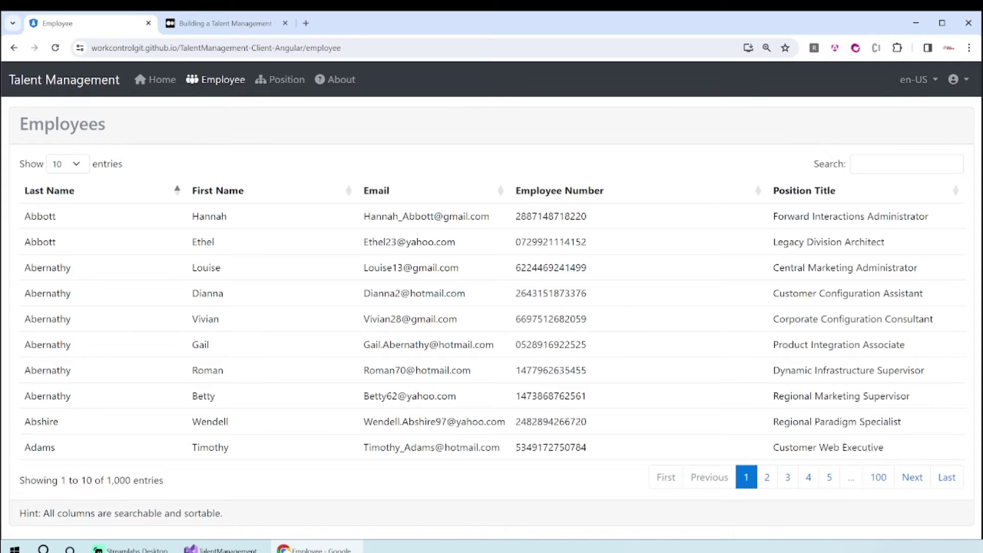
{"action": "left_click", "coordinate": [280, 79]}
{"action": "left_click", "coordinate": [956, 79]}
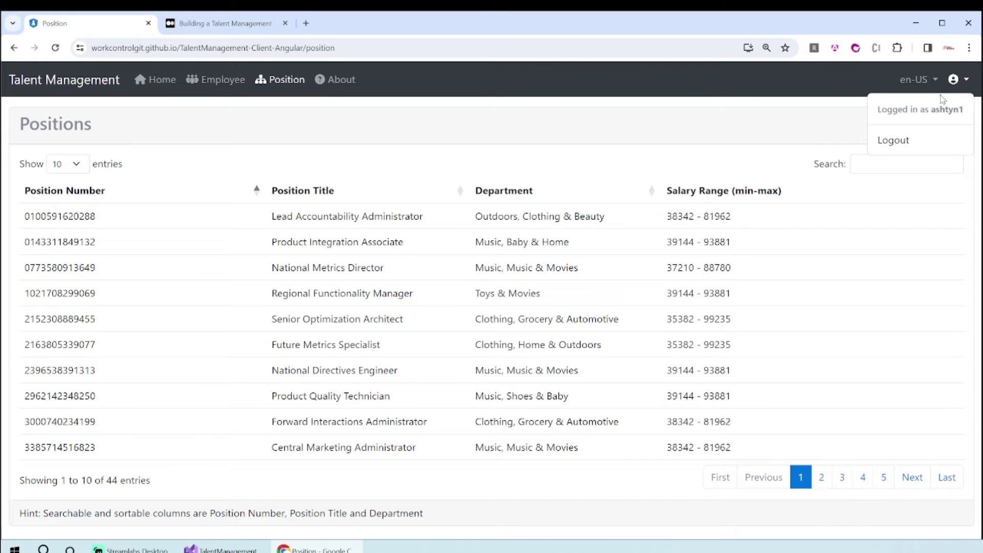
Step: Try a positions search, clear it, and sort by position title, then department
{"action": "left_click", "coordinate": [967, 83]}
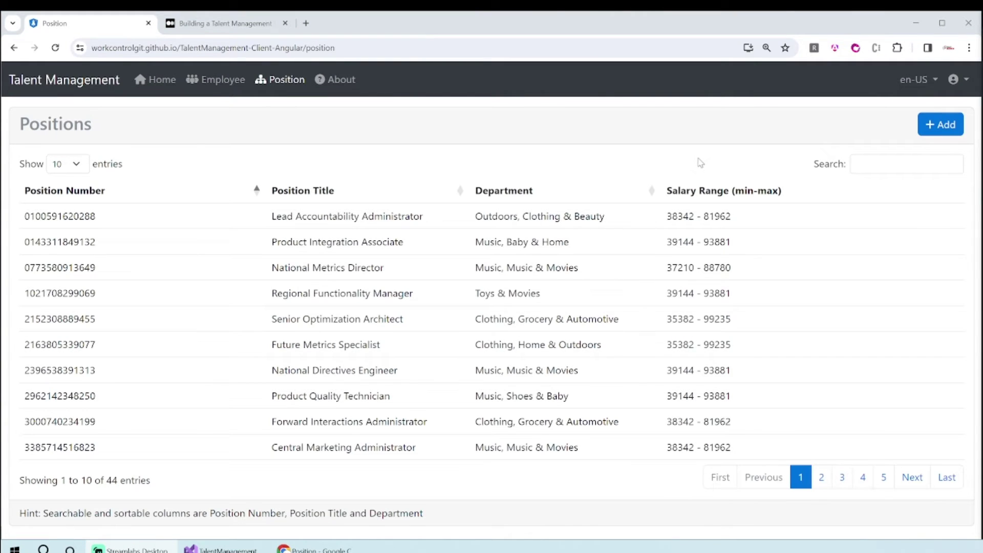
{"action": "left_click", "coordinate": [874, 164]}
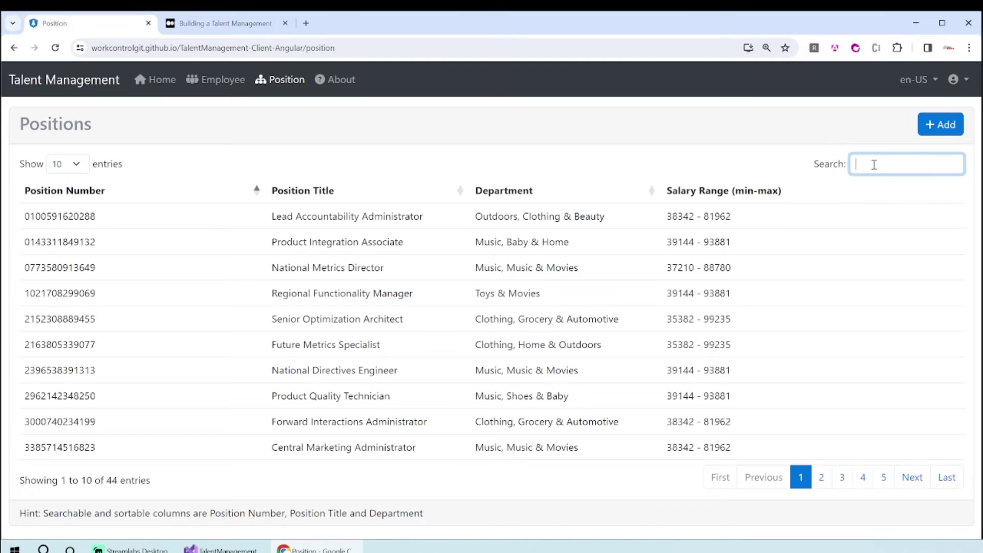
{"action": "type", "text": "Prod"}
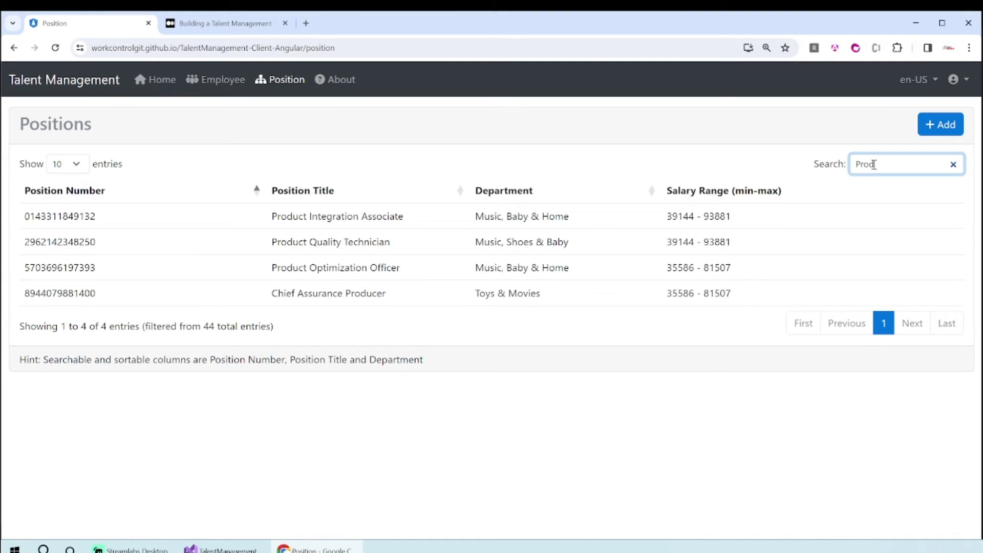
{"action": "left_click", "coordinate": [953, 164]}
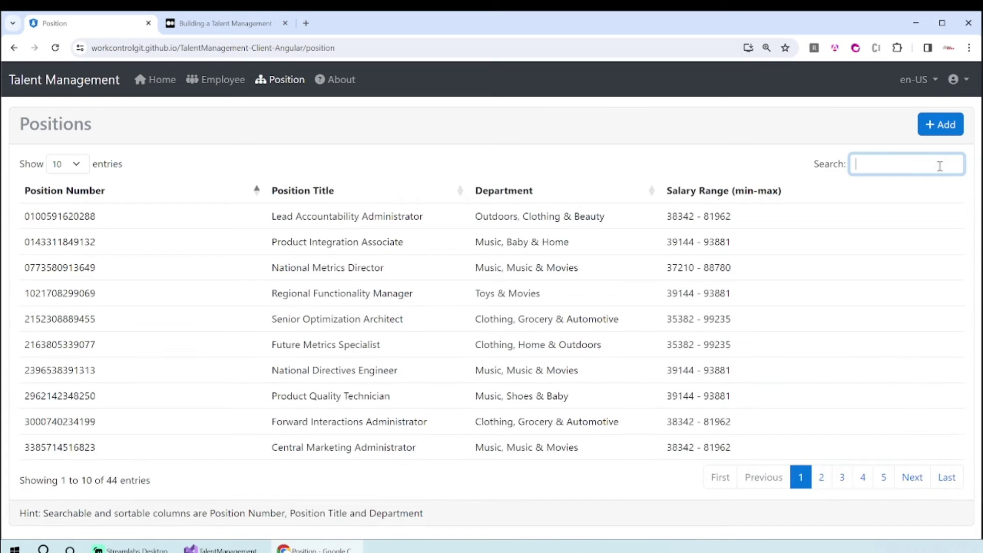
{"action": "left_click", "coordinate": [302, 191]}
{"action": "left_click", "coordinate": [496, 194]}
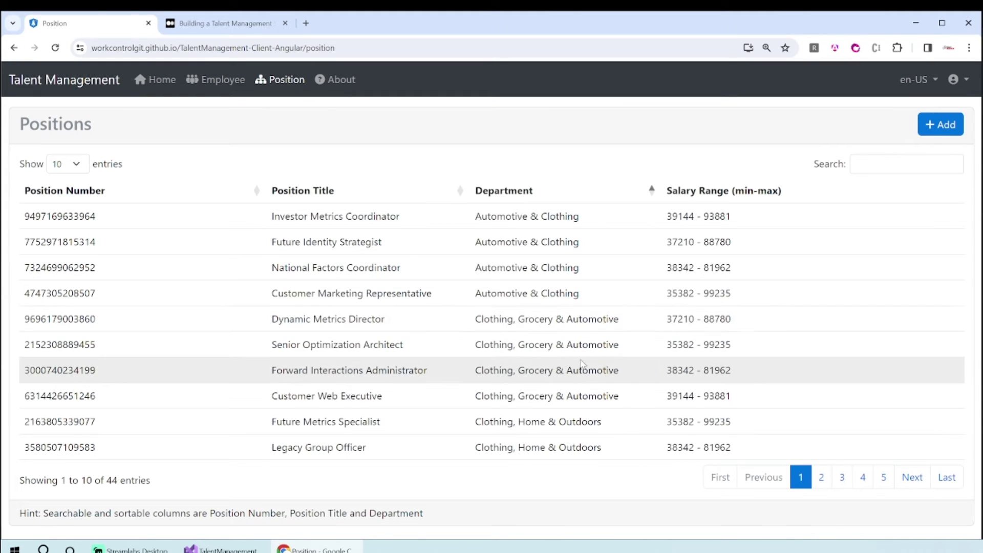
Step: Page positions to page 2, further pages and the last page, then return to page 1
{"action": "left_click", "coordinate": [821, 477]}
{"action": "left_click", "coordinate": [842, 477]}
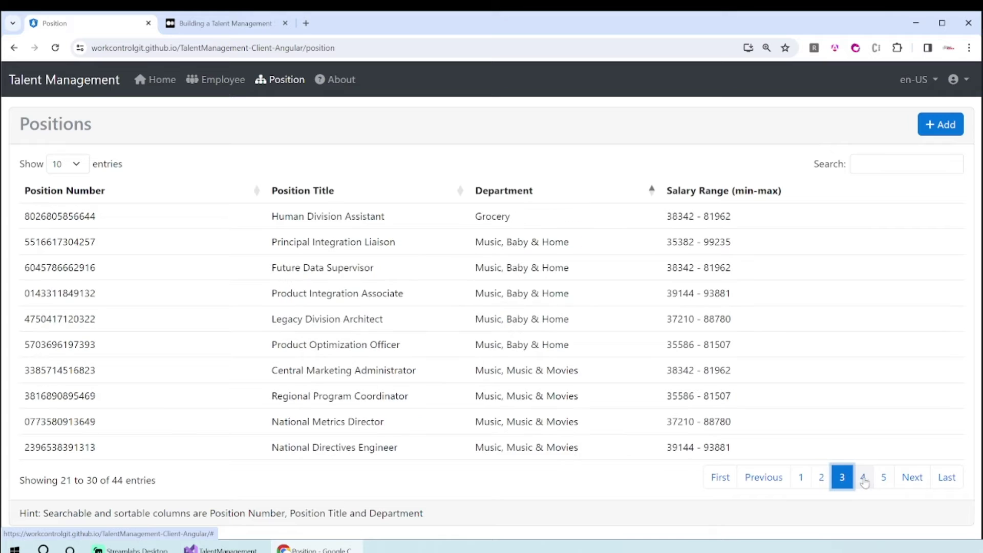
{"action": "left_click", "coordinate": [883, 478]}
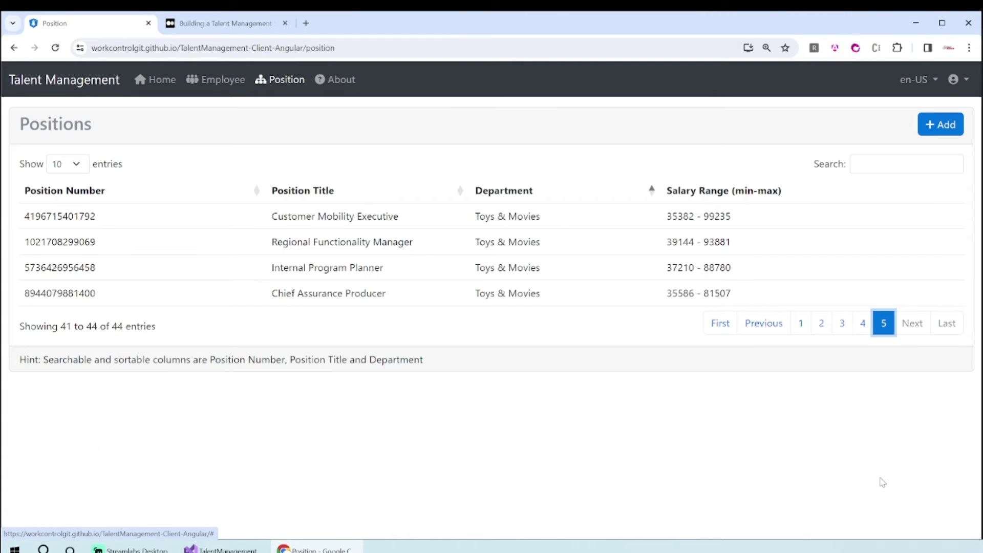
{"action": "left_click", "coordinate": [721, 323]}
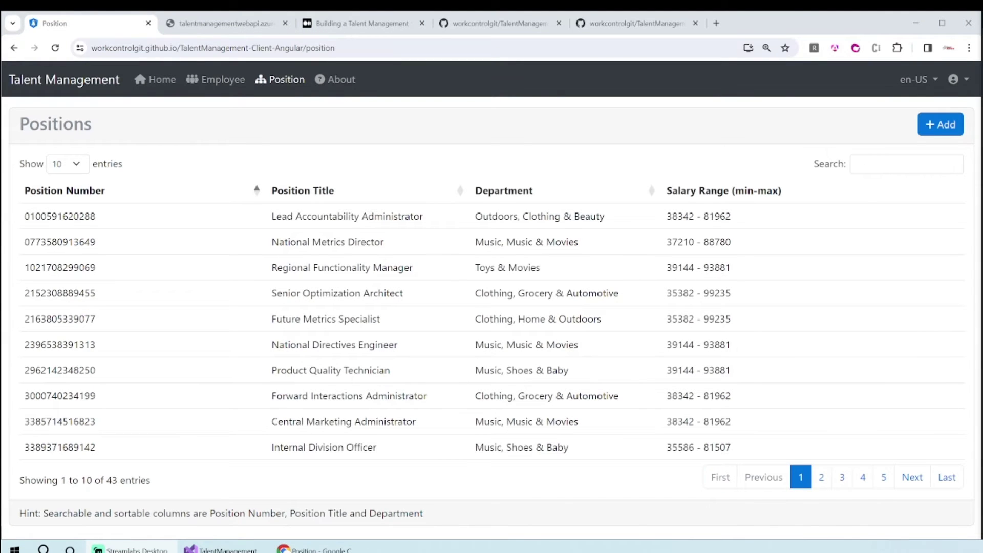
{"action": "left_click", "coordinate": [940, 125]}
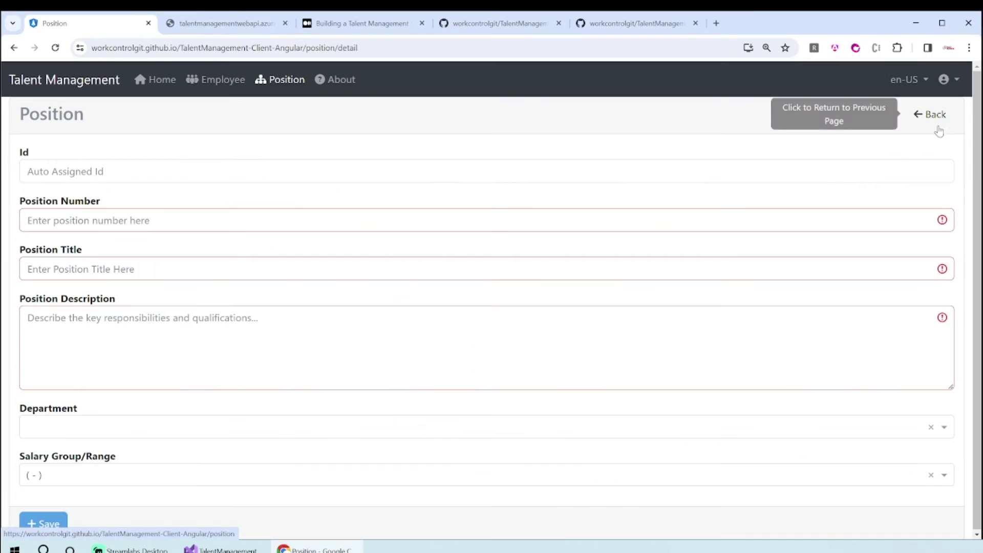
Step: Enter position 1234, title Fullstack Developer, description coding Angular and NetCore Web API
{"action": "left_click", "coordinate": [227, 222]}
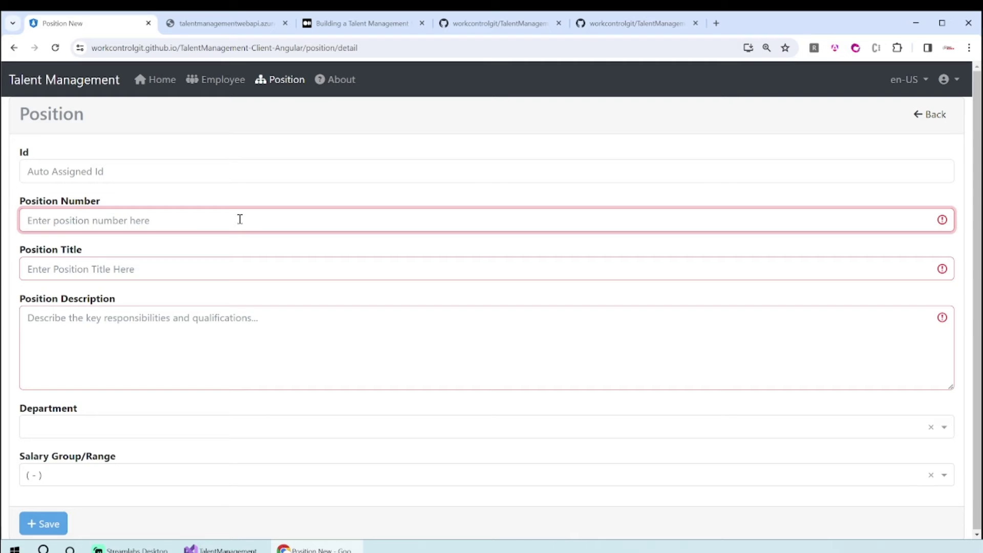
{"action": "type", "text": "1"}
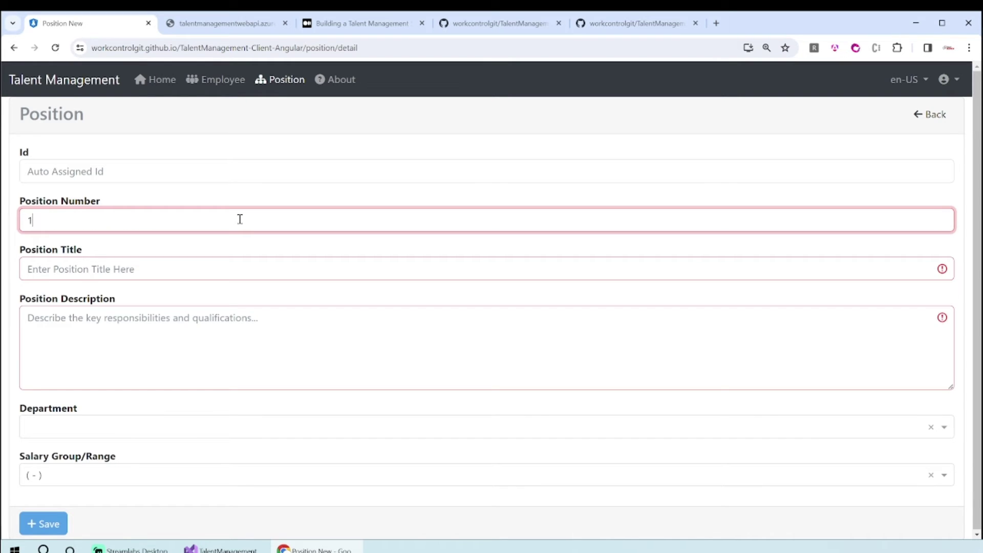
{"action": "type", "text": "234"}
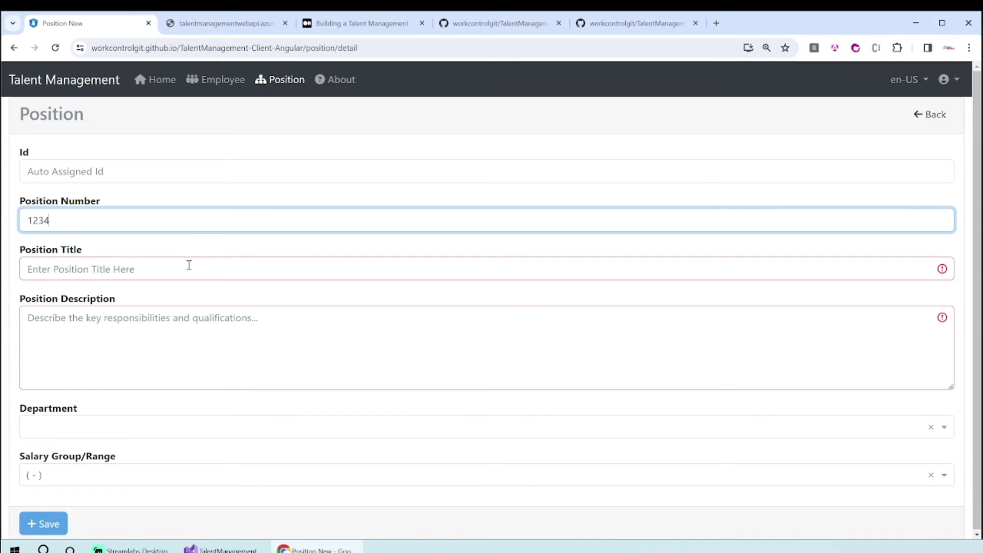
{"action": "left_click", "coordinate": [189, 266]}
{"action": "type", "text": "Full"}
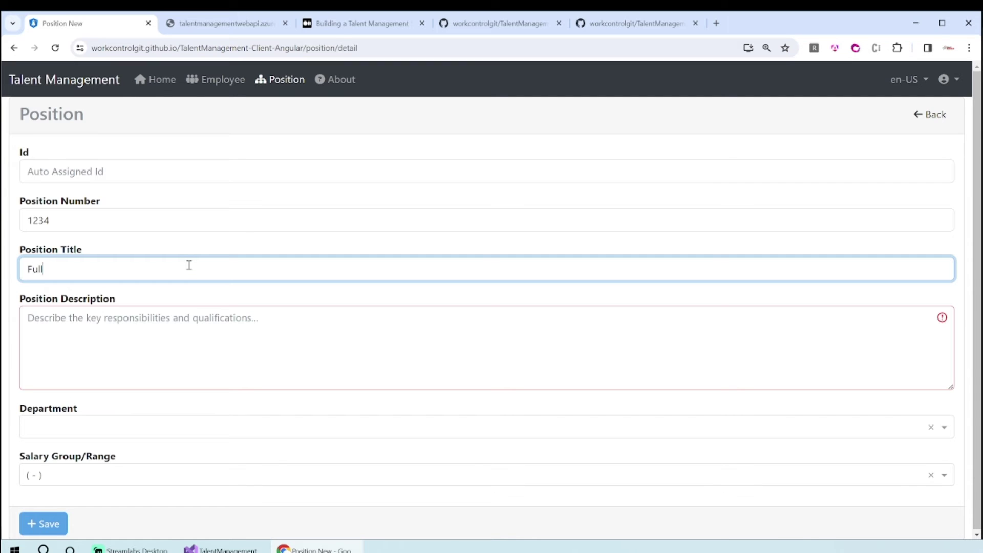
{"action": "type", "text": "stack "}
{"action": "type", "text": "Develo"}
{"action": "type", "text": "per"}
{"action": "key", "text": "Tab"}
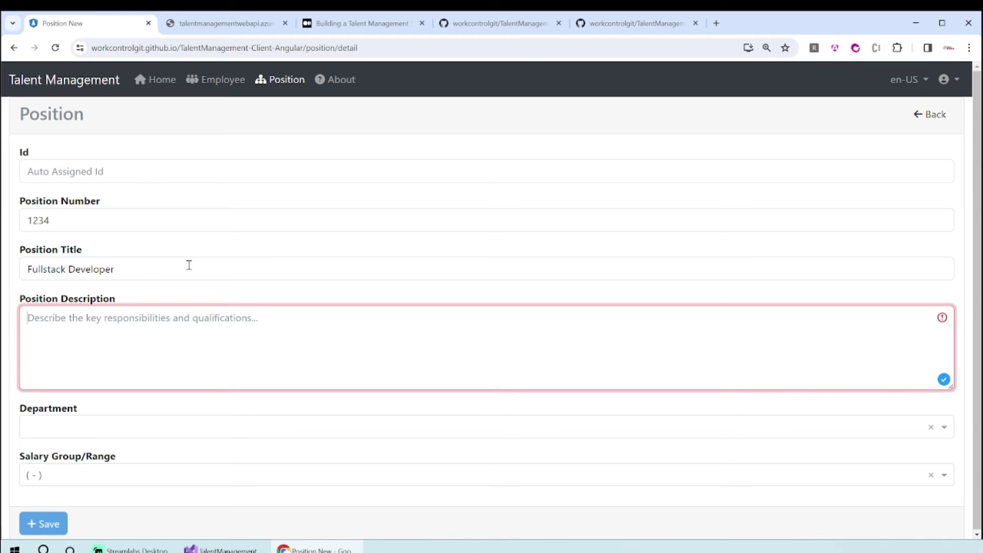
{"action": "type", "text": "C"}
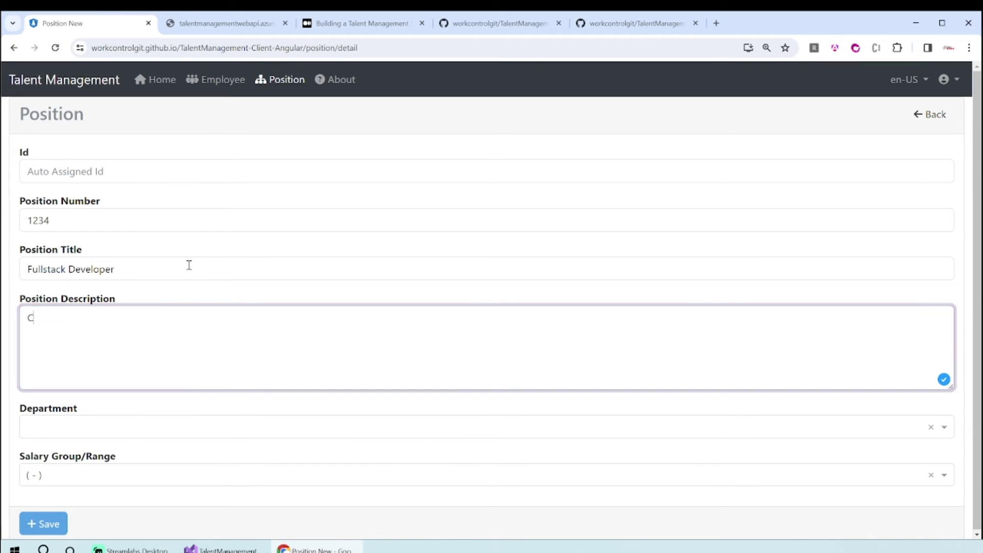
{"action": "type", "text": "ode Angular "}
{"action": "type", "text": "and Net"}
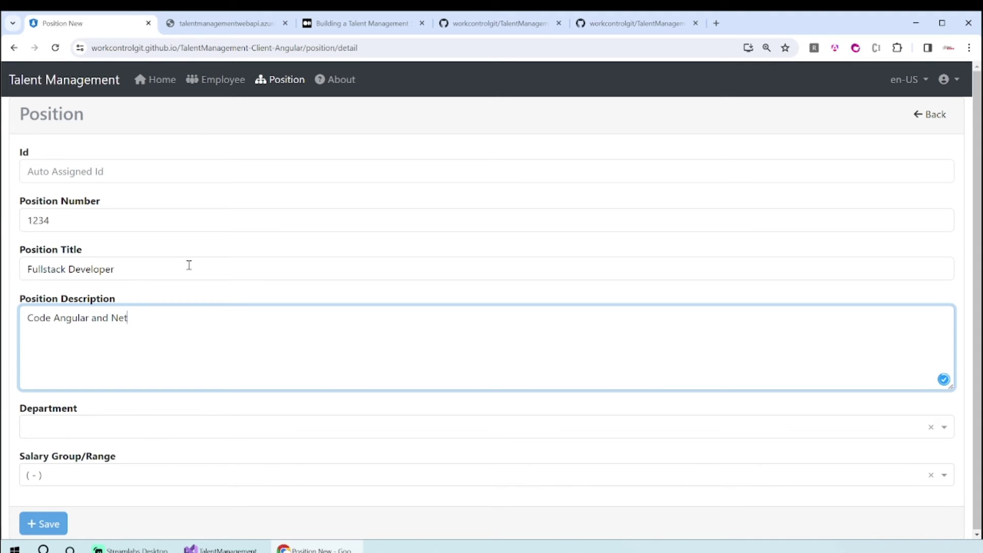
{"action": "type", "text": "Core WEb"}
{"action": "key", "text": "BackSpace"}
{"action": "key", "text": "BackSpace"}
{"action": "type", "text": "eb API"}
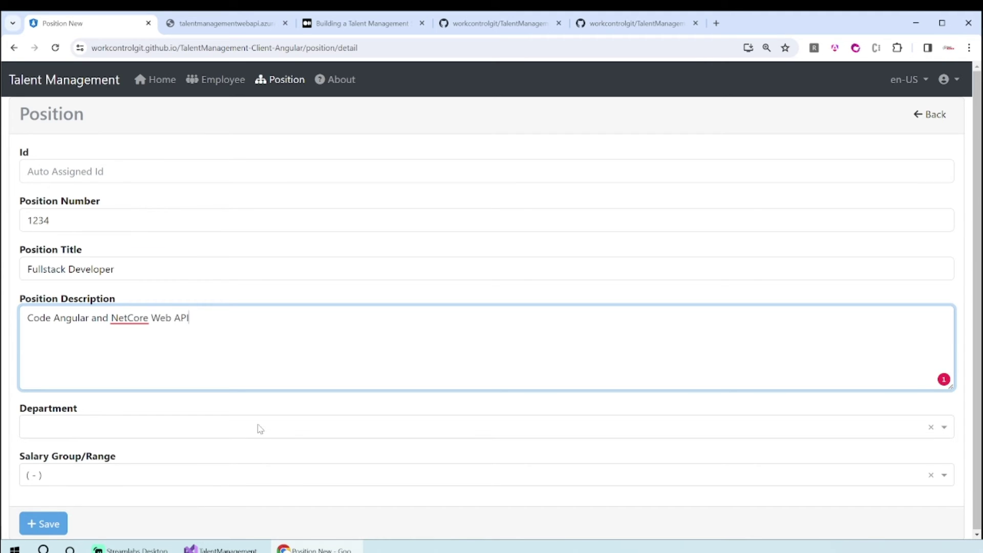
Step: Set department Games & Games and salary range Principal, then save the position
{"action": "left_click", "coordinate": [261, 428]}
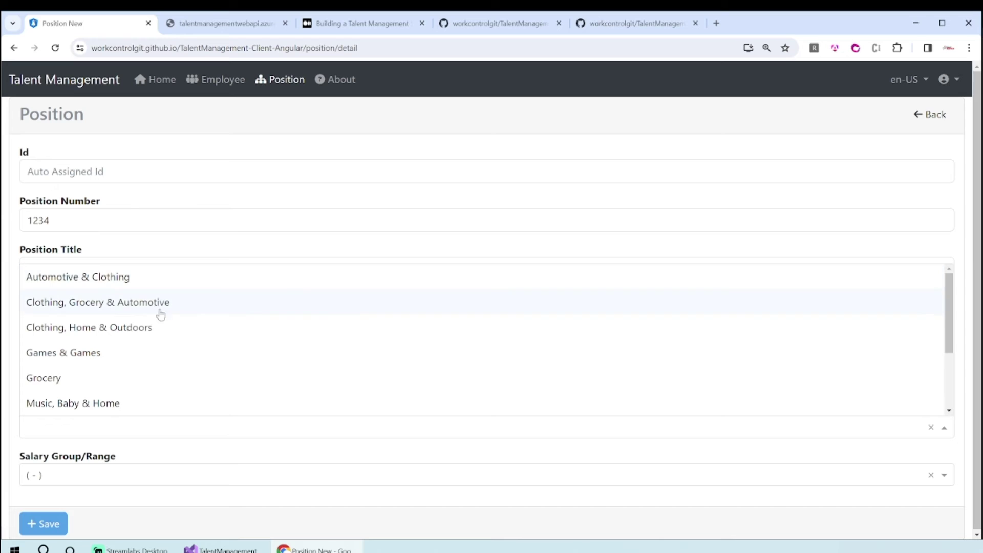
{"action": "left_click", "coordinate": [100, 354]}
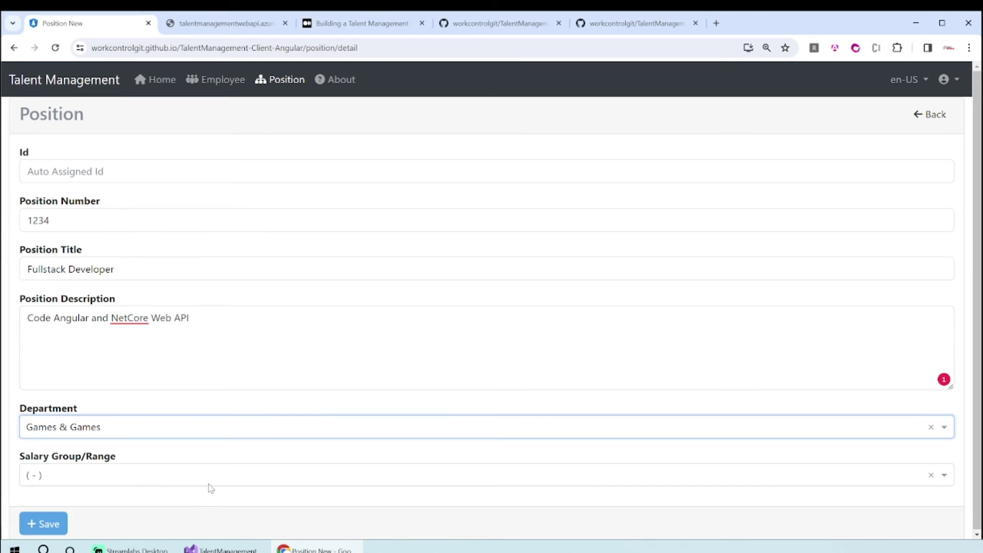
{"action": "left_click", "coordinate": [151, 476]}
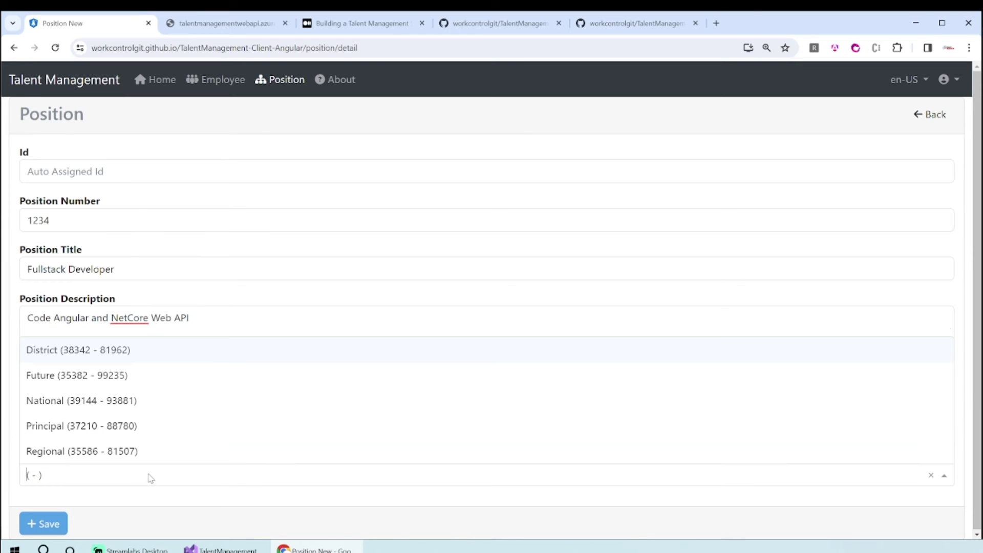
{"action": "left_click", "coordinate": [103, 426]}
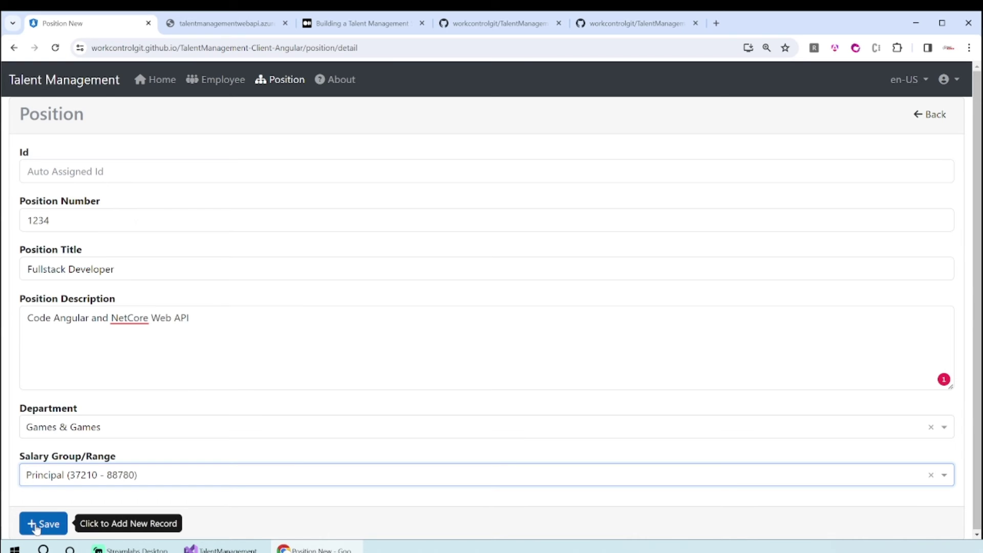
{"action": "left_click", "coordinate": [930, 113]}
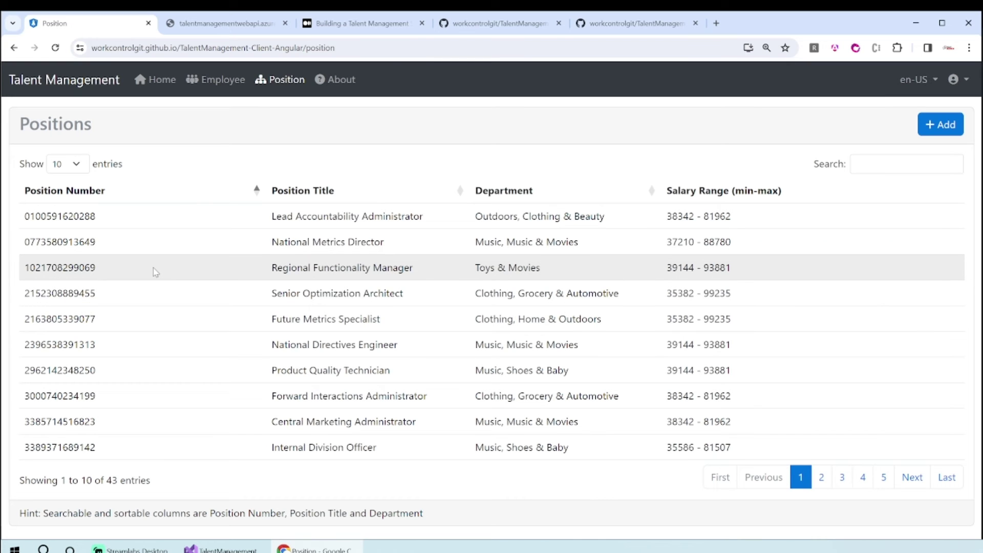
{"action": "left_click", "coordinate": [154, 271]}
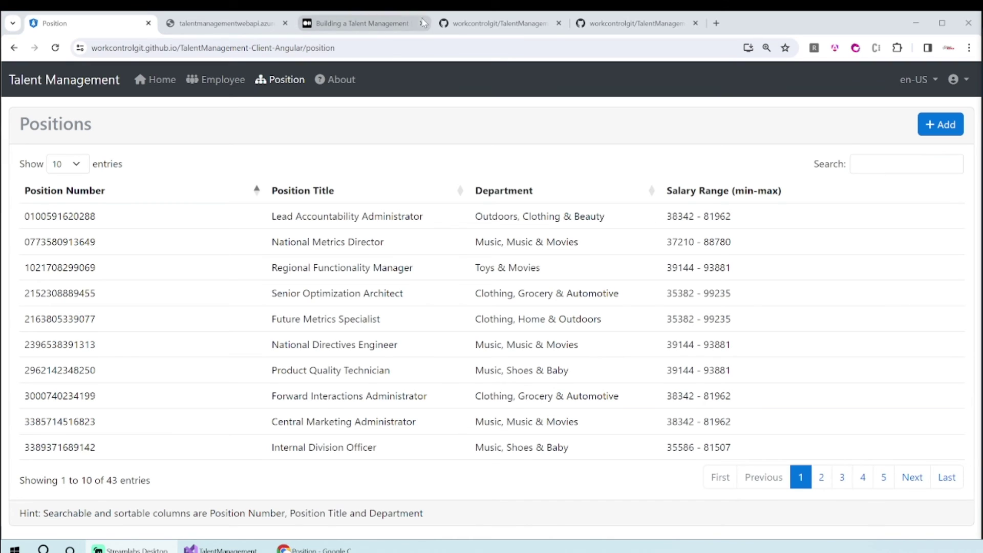
{"action": "left_click", "coordinate": [630, 23]}
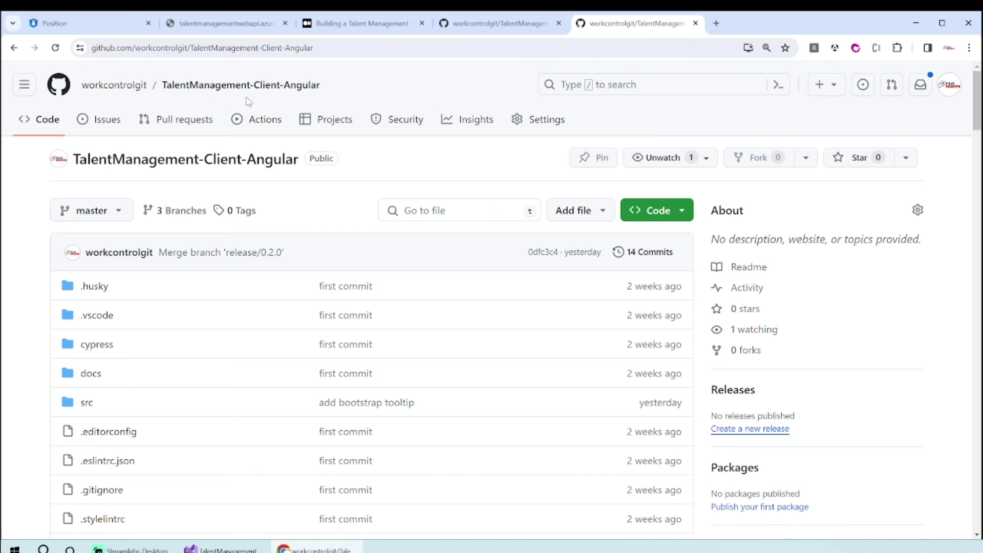
Step: Show the TalentManagementApi GitHub repository with 29 commits on master
{"action": "left_click", "coordinate": [499, 23]}
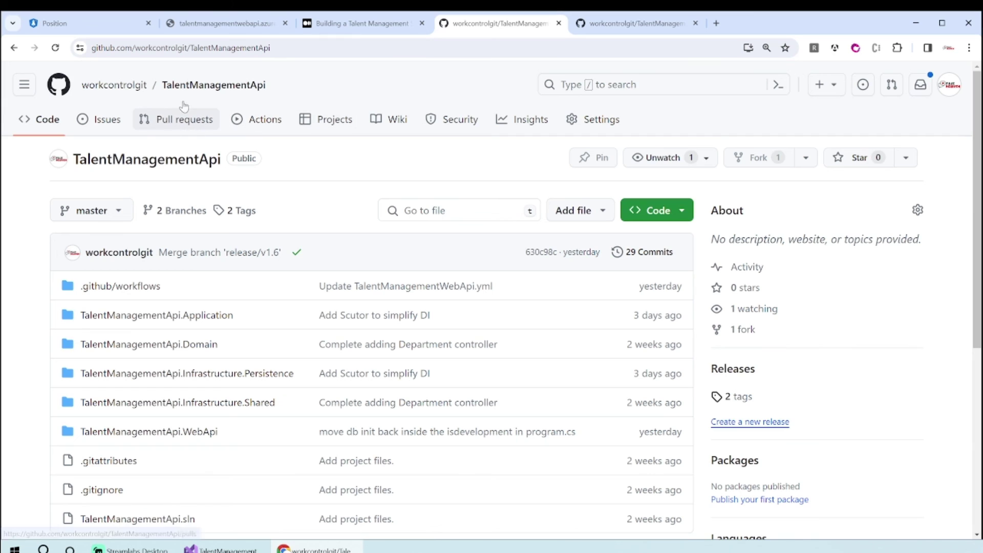